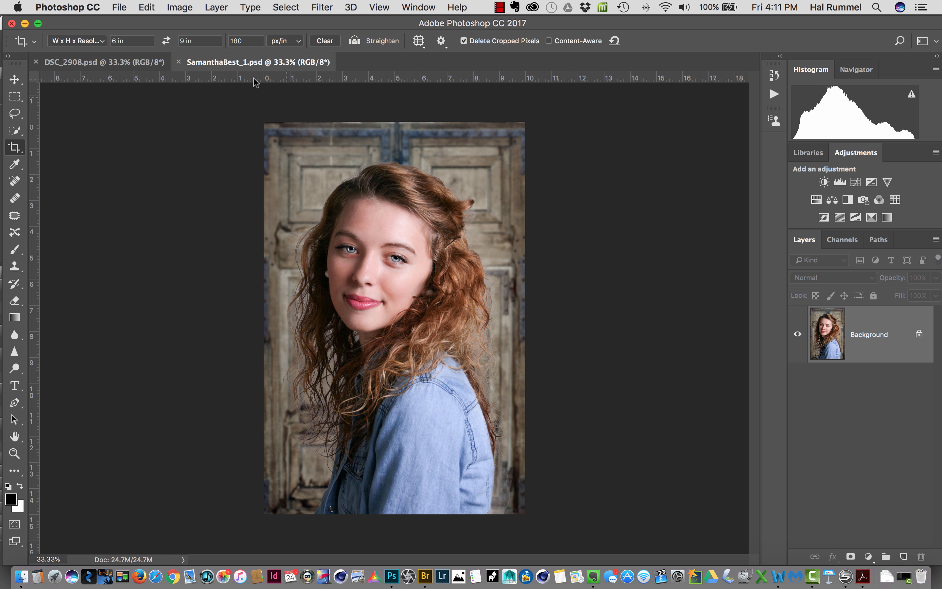
- Convert the portrait from RGB Color to Grayscale mode, discarding its color information
click(181, 6)
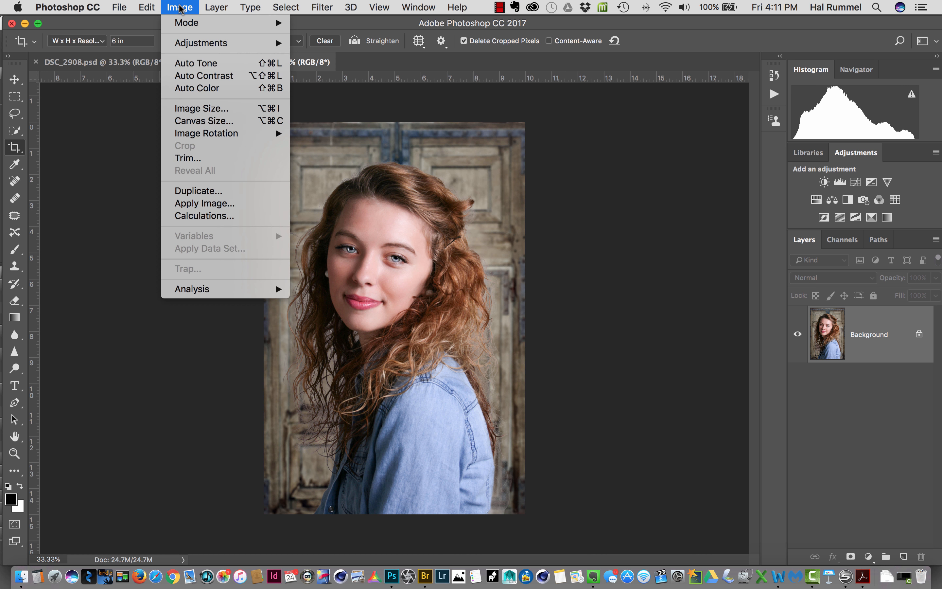
mouse_move(183, 23)
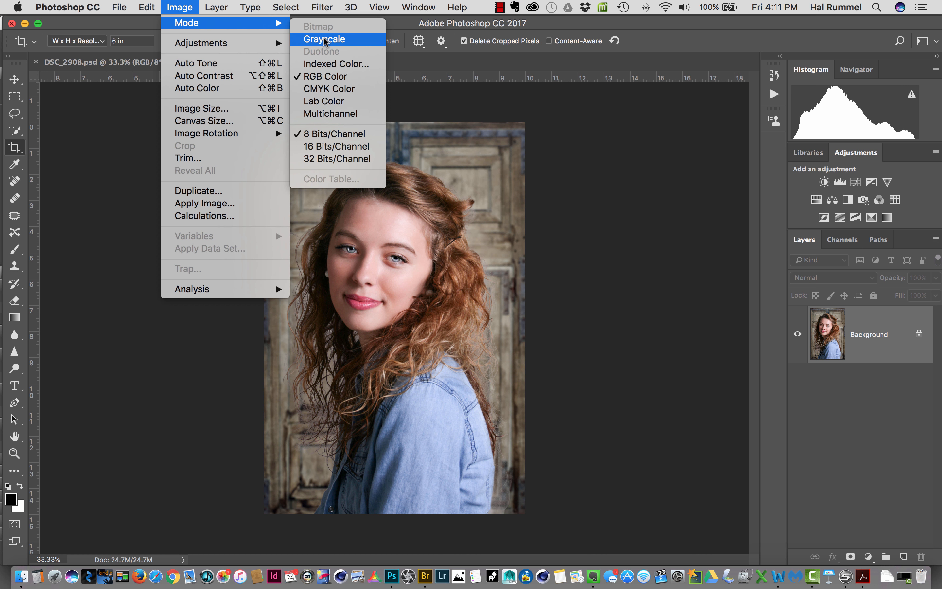
click(324, 40)
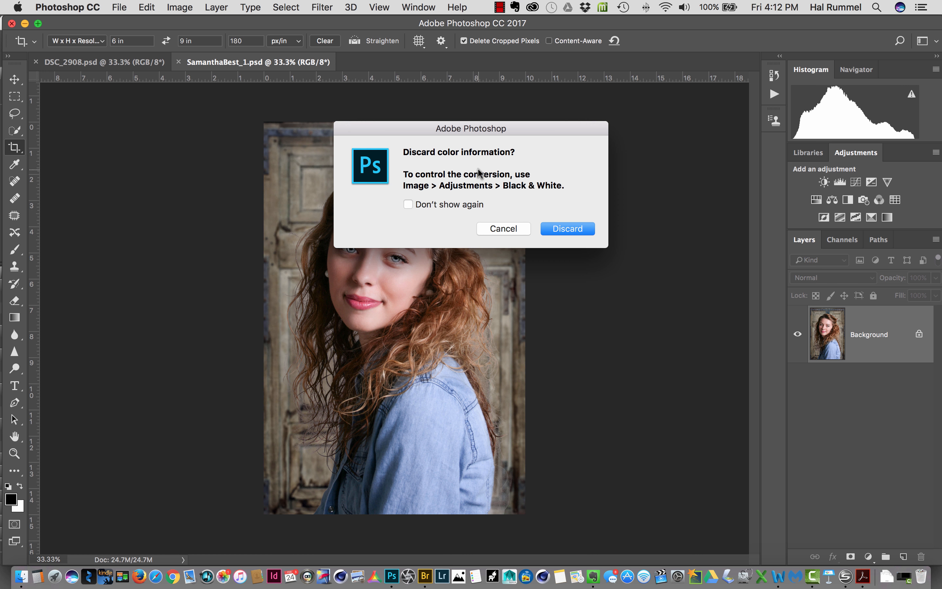
click(555, 230)
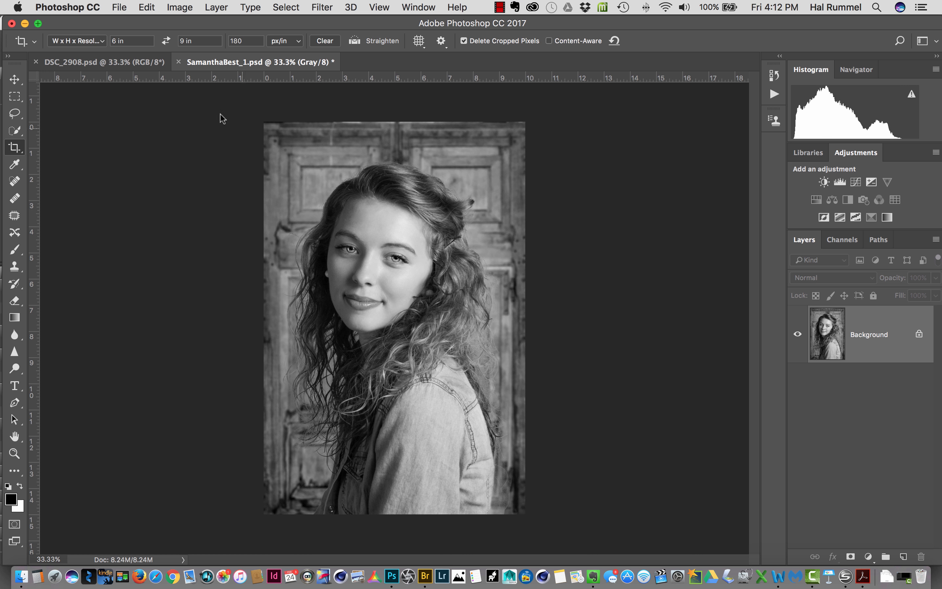
- Start a Duotone mode conversion of the grayscale portrait and set its type to Tritone
click(183, 12)
mouse_move(182, 26)
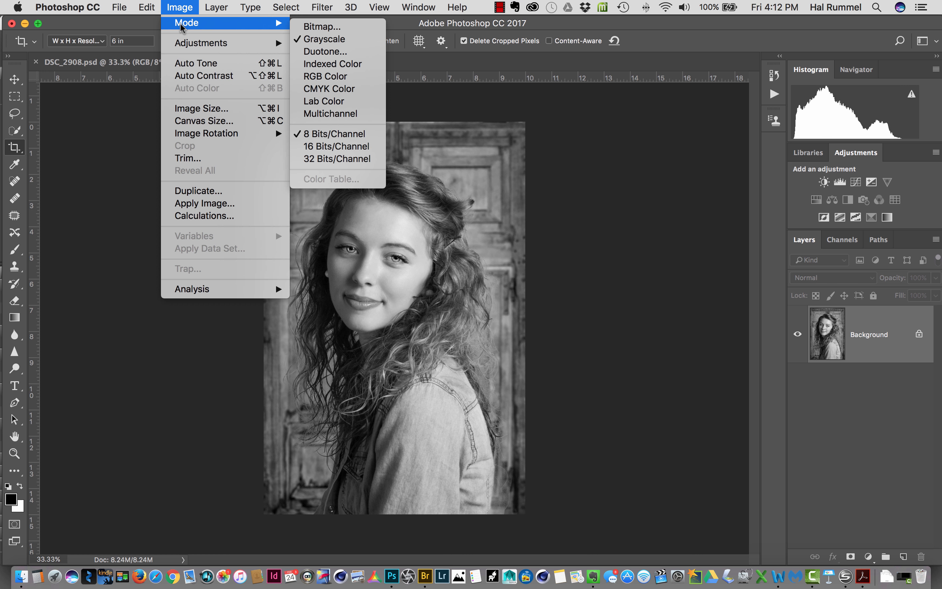
click(328, 51)
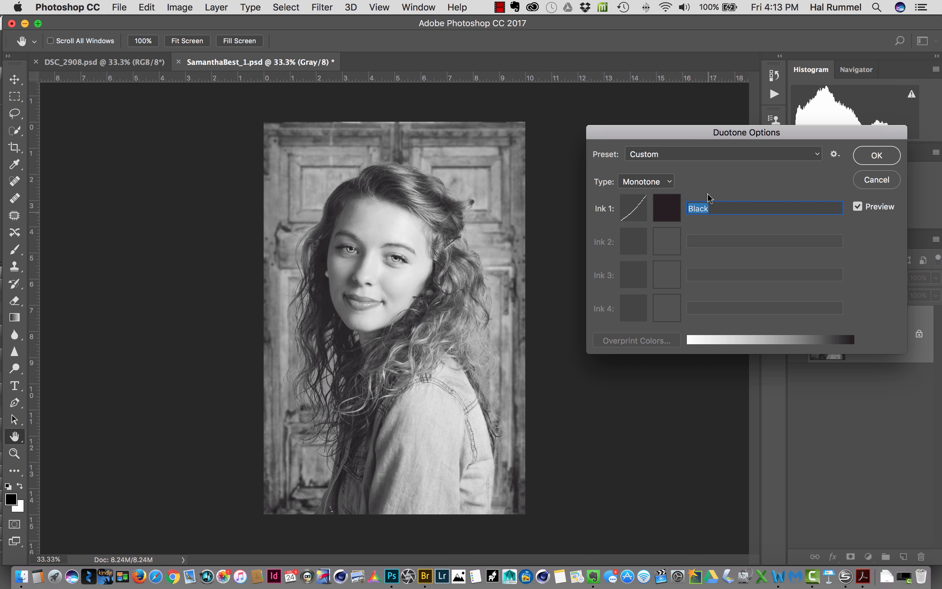
click(669, 184)
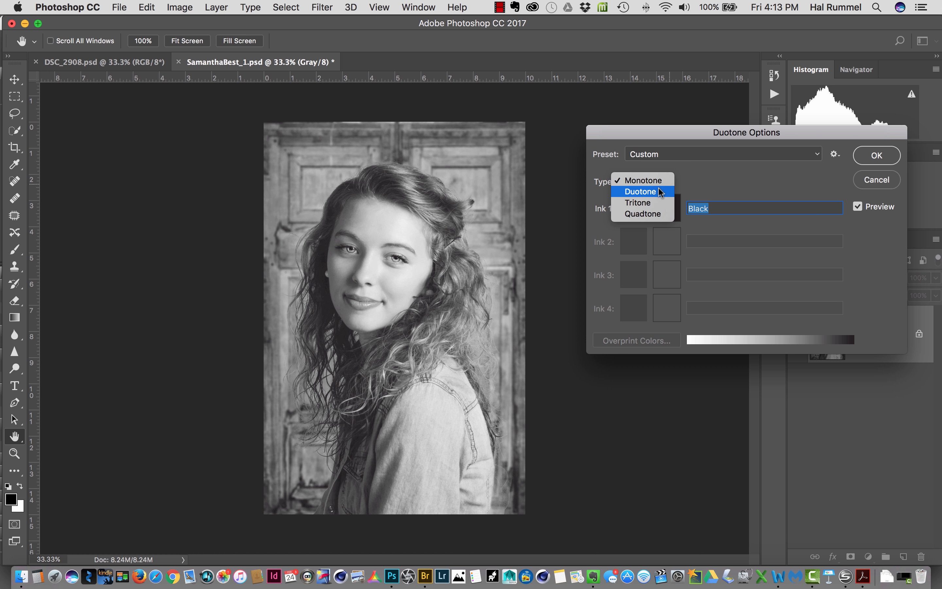
click(654, 202)
- Try the duotone preset Bl 437 burgundy 127 gold on the portrait
click(755, 155)
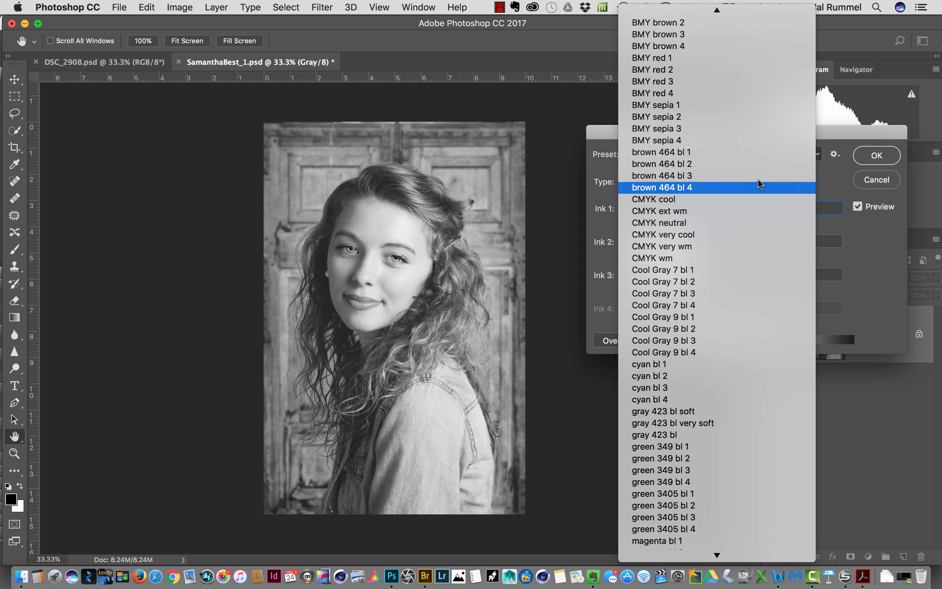
mouse_move(741, 8)
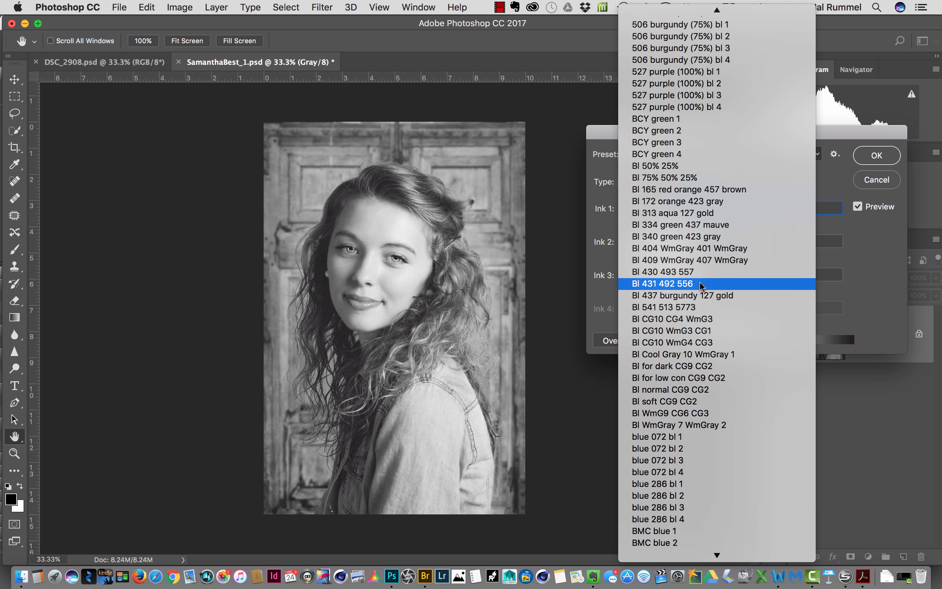
click(691, 293)
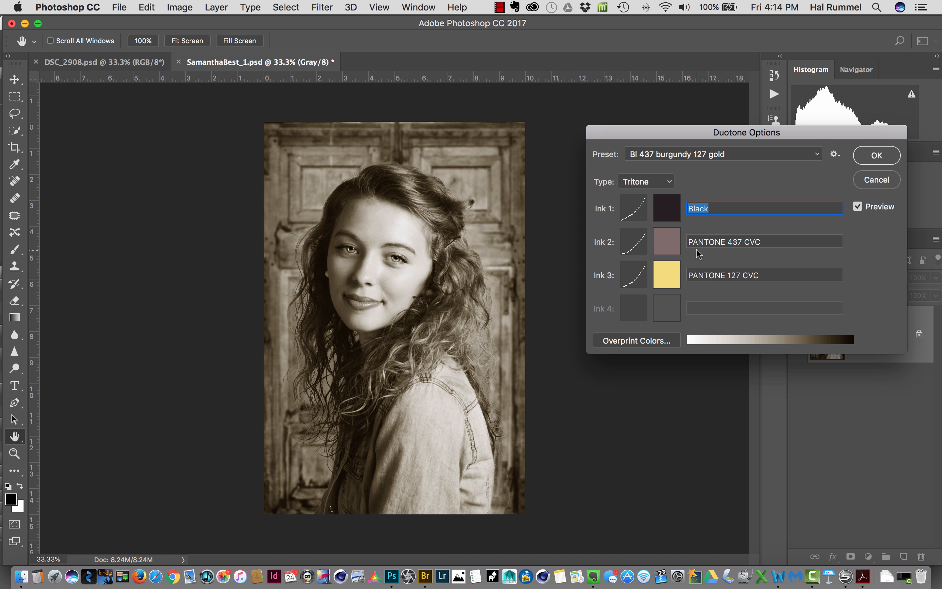
- Set the duotone preset to BMY sepia 1
click(817, 155)
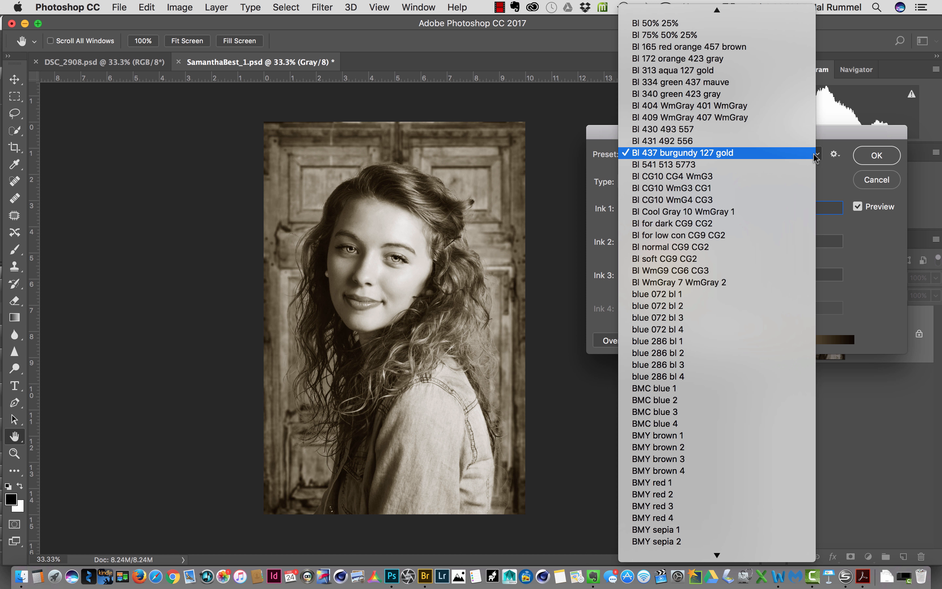
scroll(779, 234, up, 10)
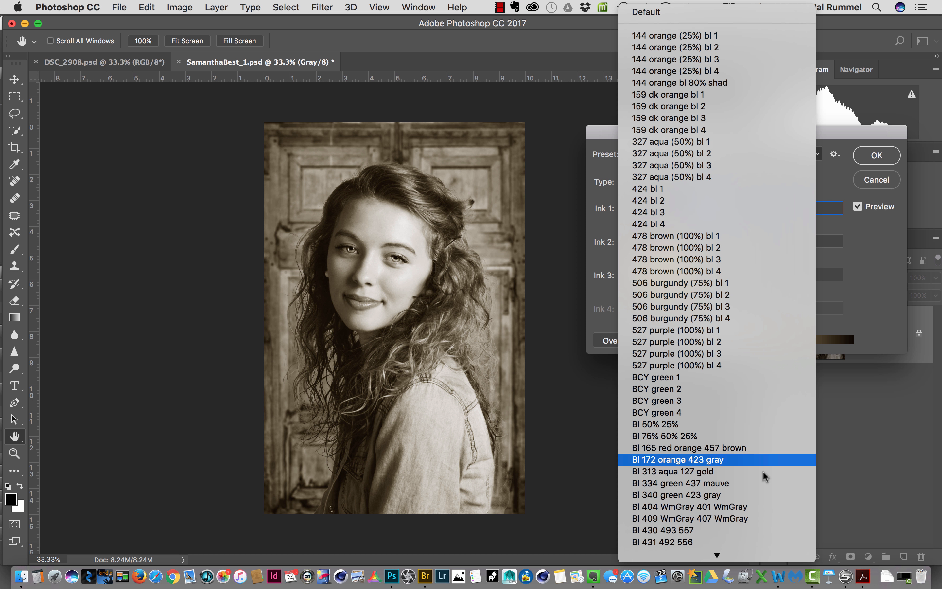
scroll(758, 549, down, 5)
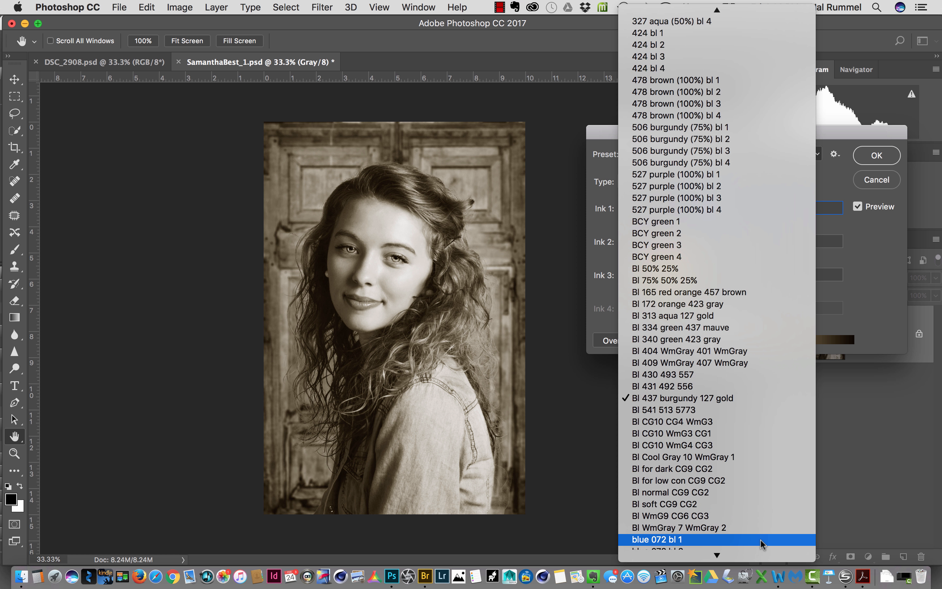
click(761, 543)
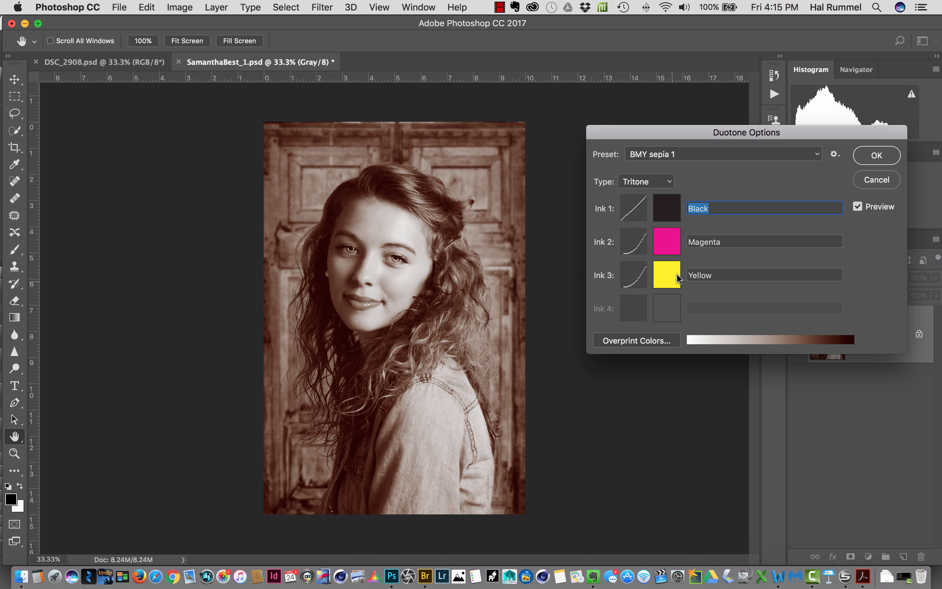
- Try the BMY sepia 2, BMY sepia 3 and BMY sepia 4 presets on the portrait and return to BMY sepia 1
click(820, 154)
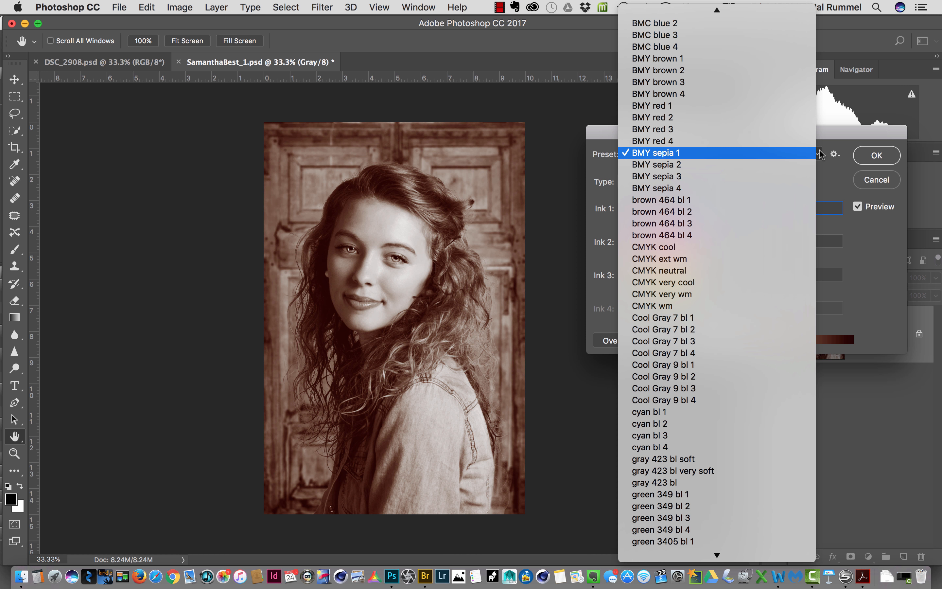
click(742, 159)
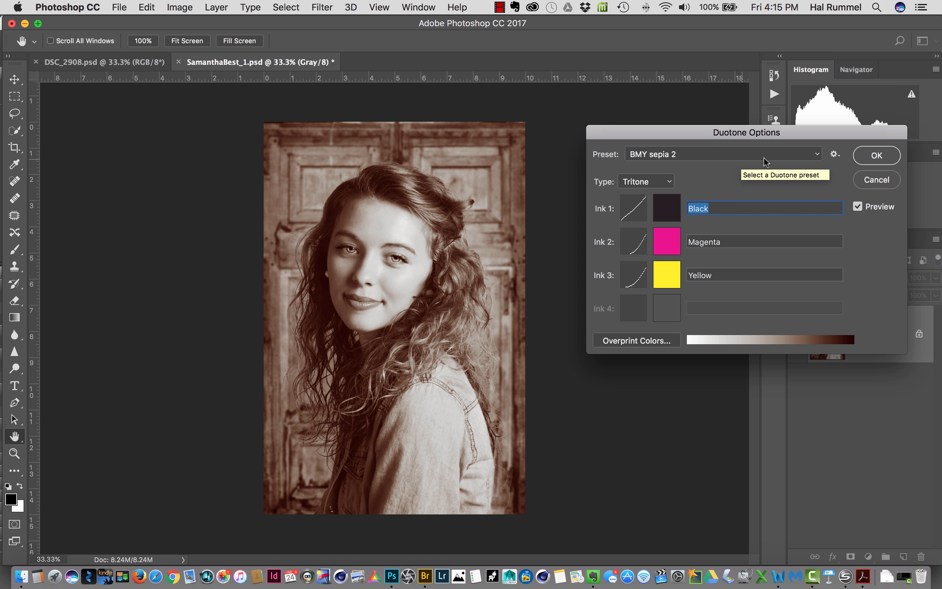
click(814, 156)
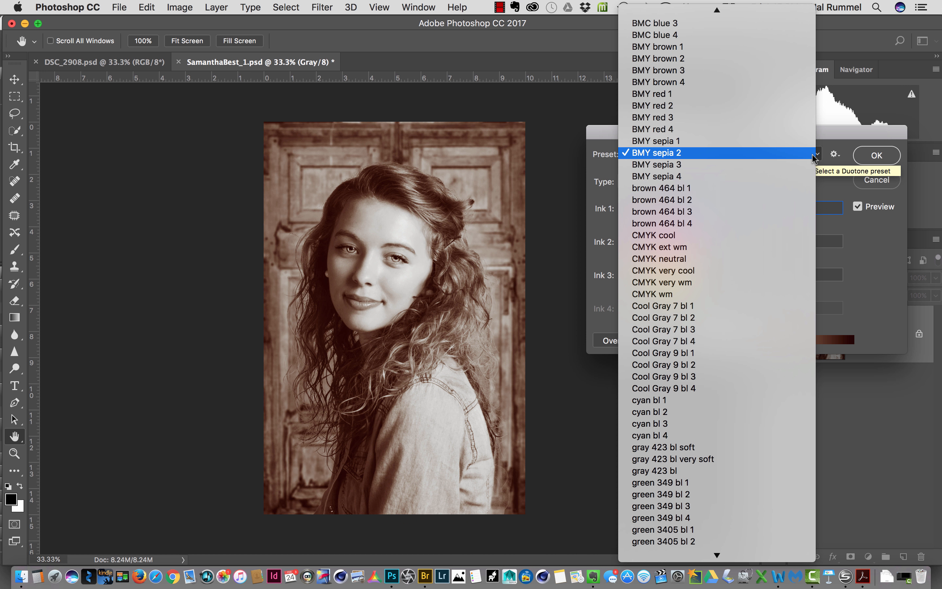
click(779, 159)
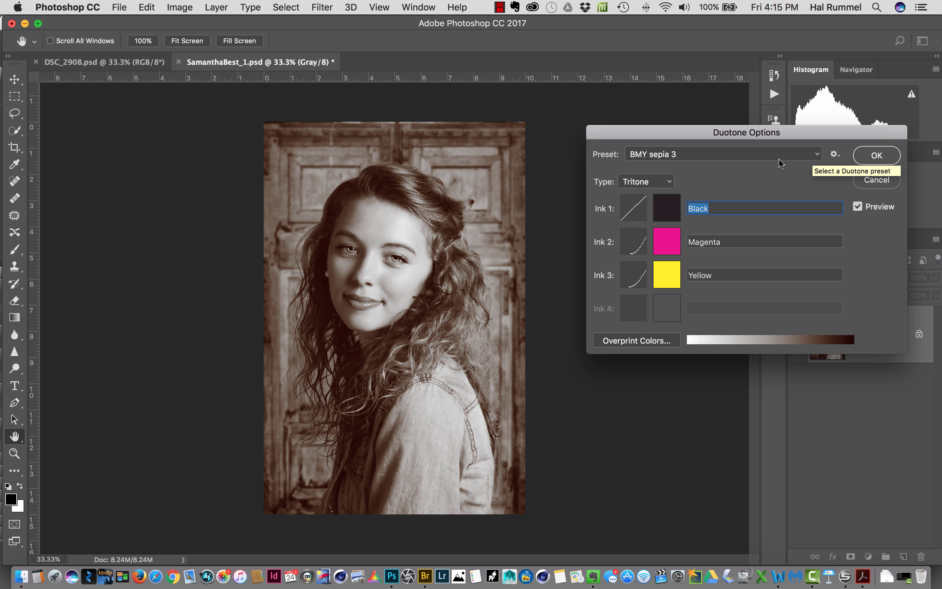
click(817, 157)
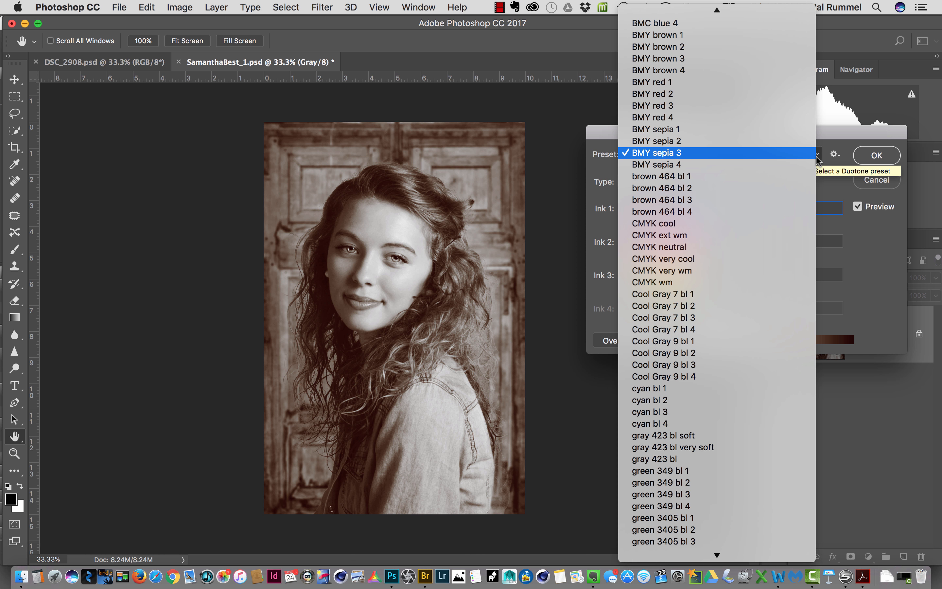
click(769, 160)
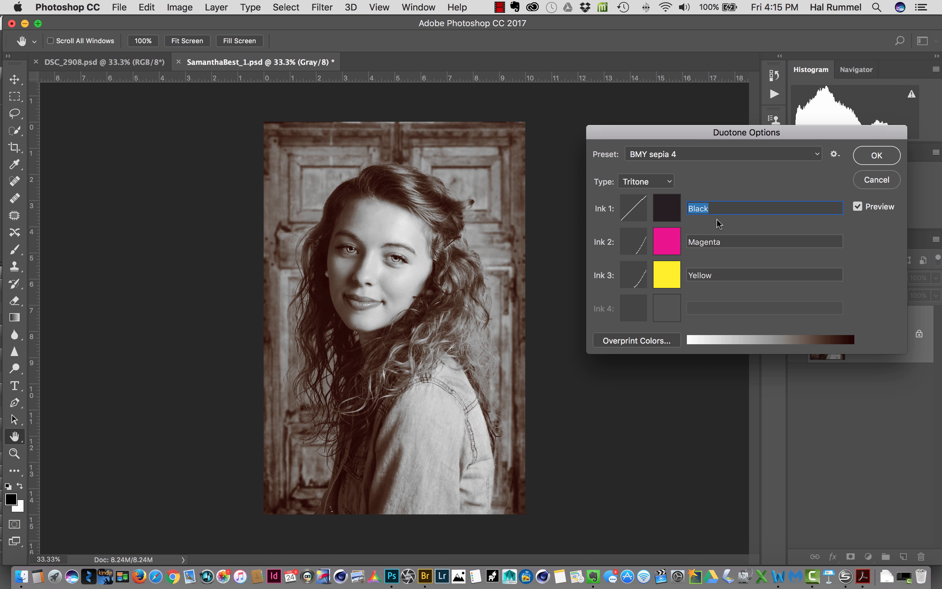
click(668, 182)
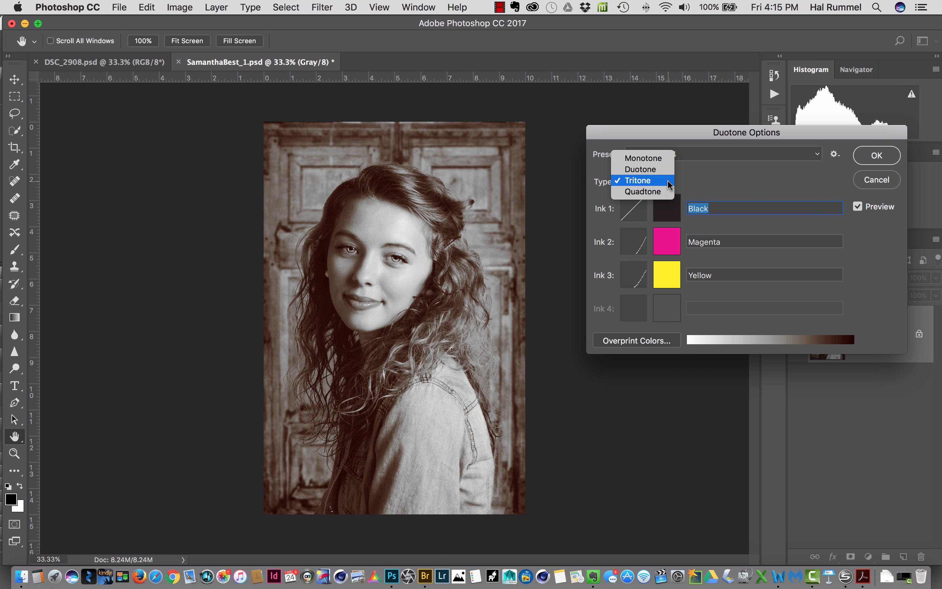
click(710, 173)
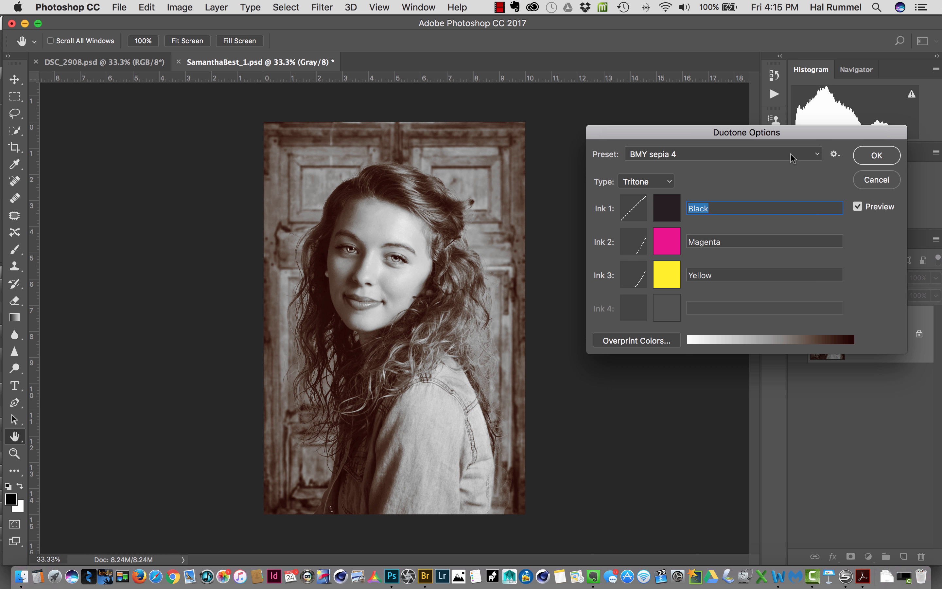
click(818, 153)
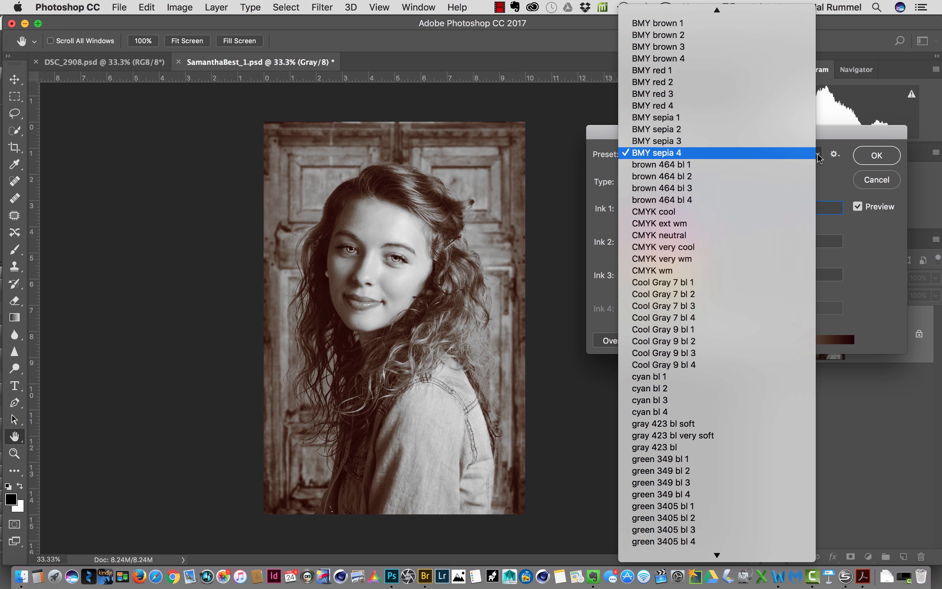
click(742, 120)
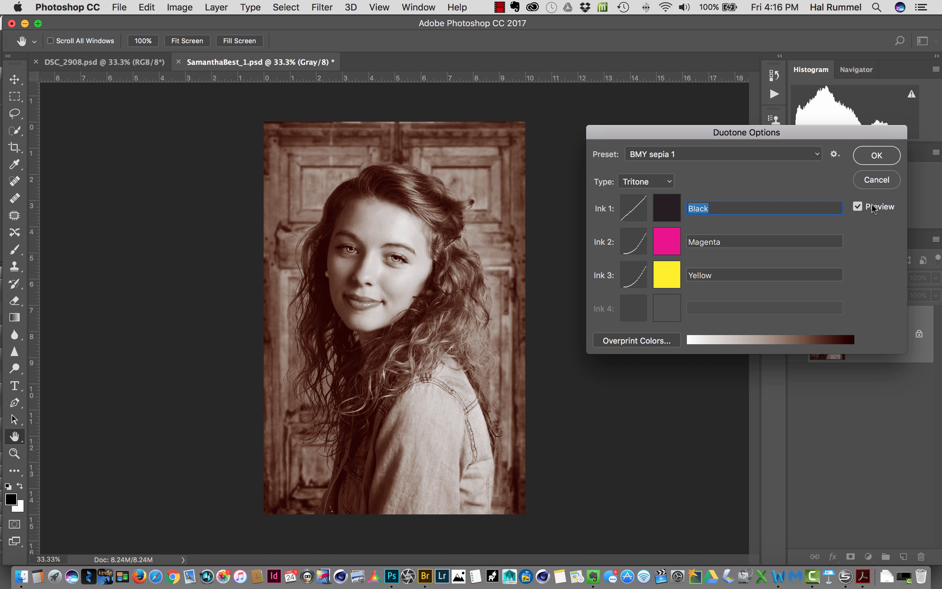
- Compare the portrait with the duotone preview off and on, and apply the tritone settings
click(859, 206)
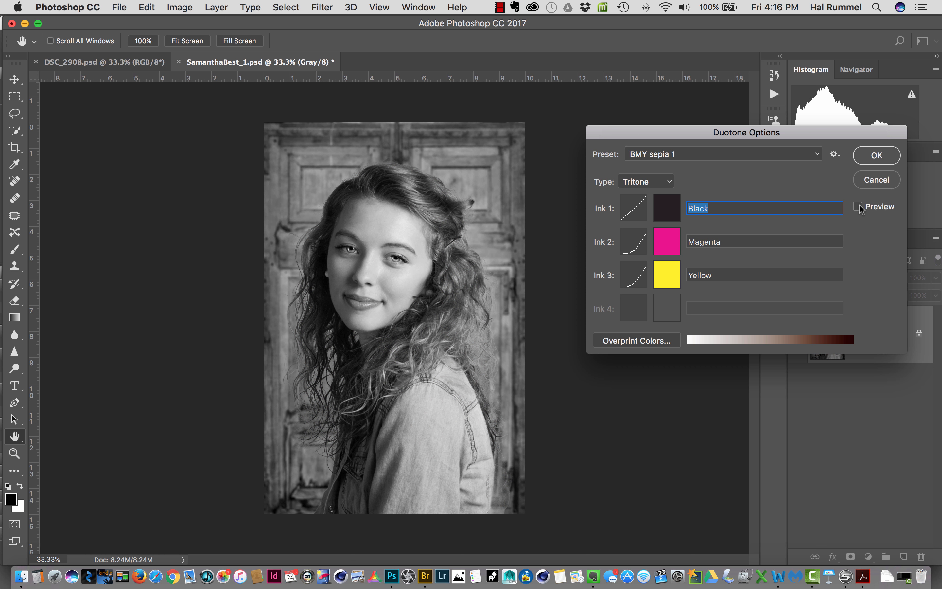
click(858, 206)
click(859, 207)
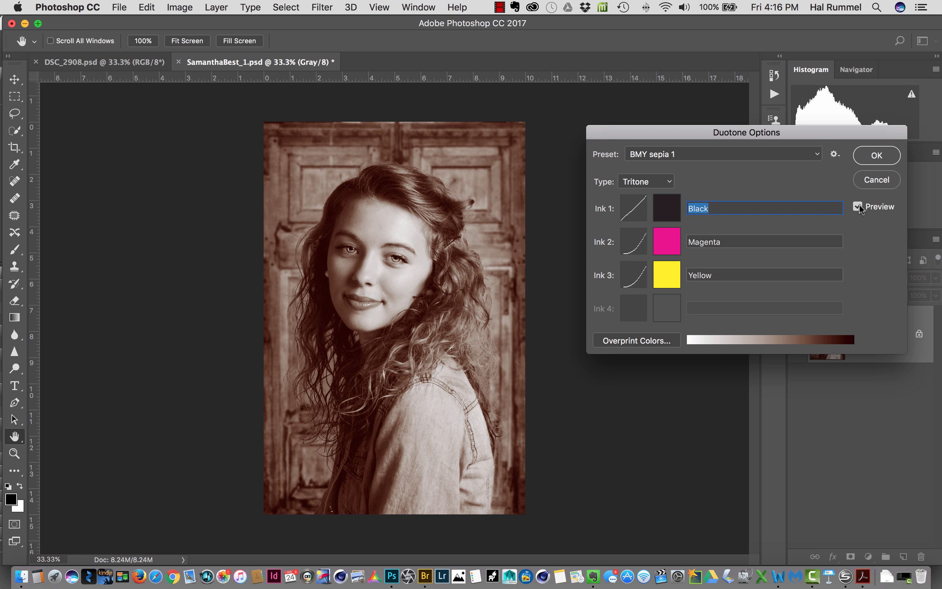
click(864, 154)
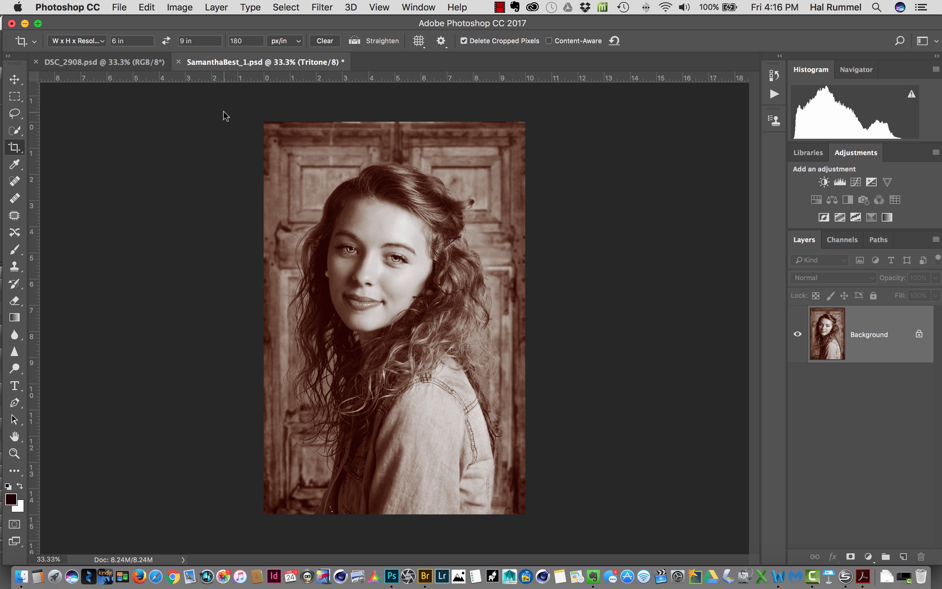
- Convert the tritone image back to RGB Color mode
click(191, 10)
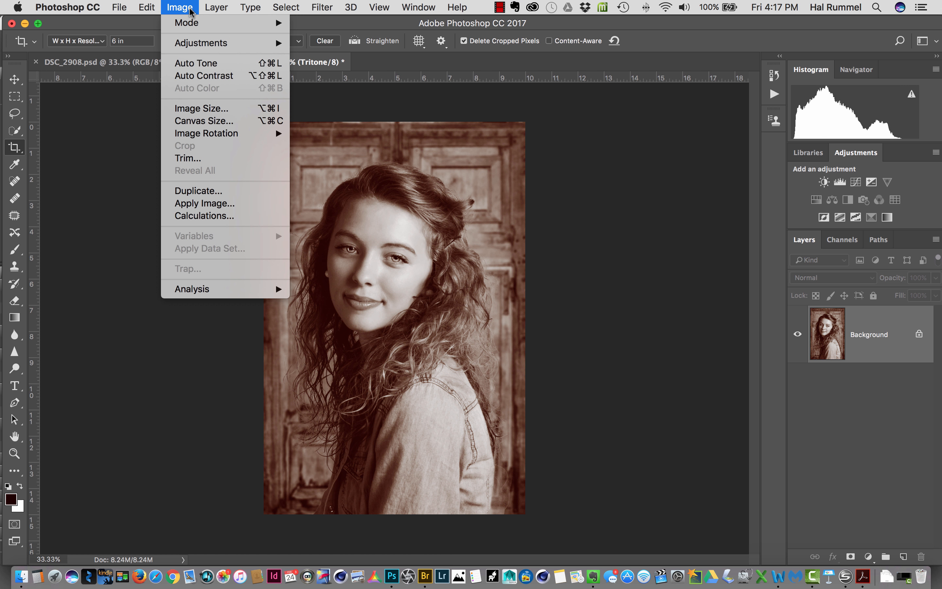
mouse_move(190, 25)
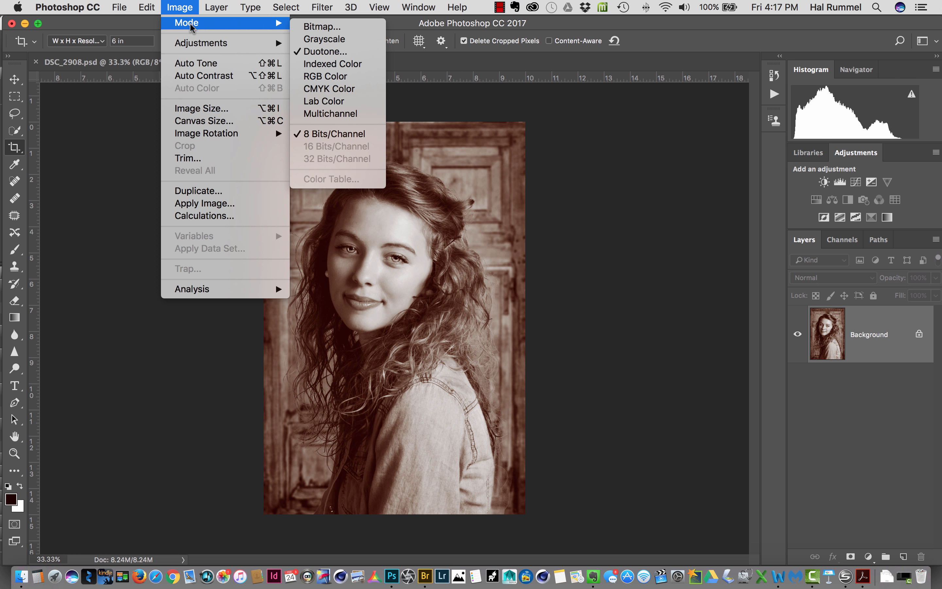
click(333, 77)
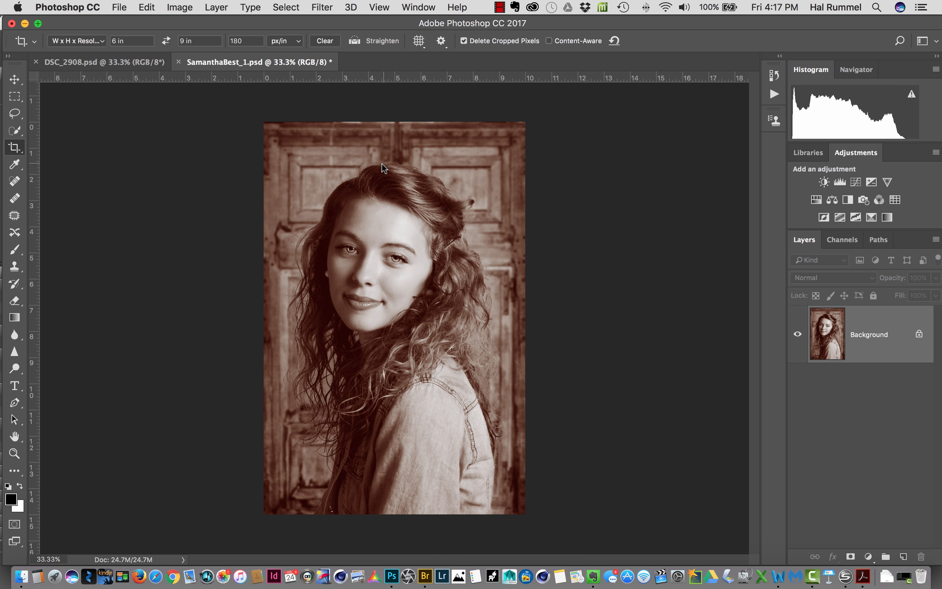
- Save the toned image in Photoshop format under the new file name SamanthaSepia.psd in the StudioPortrait folder
click(119, 7)
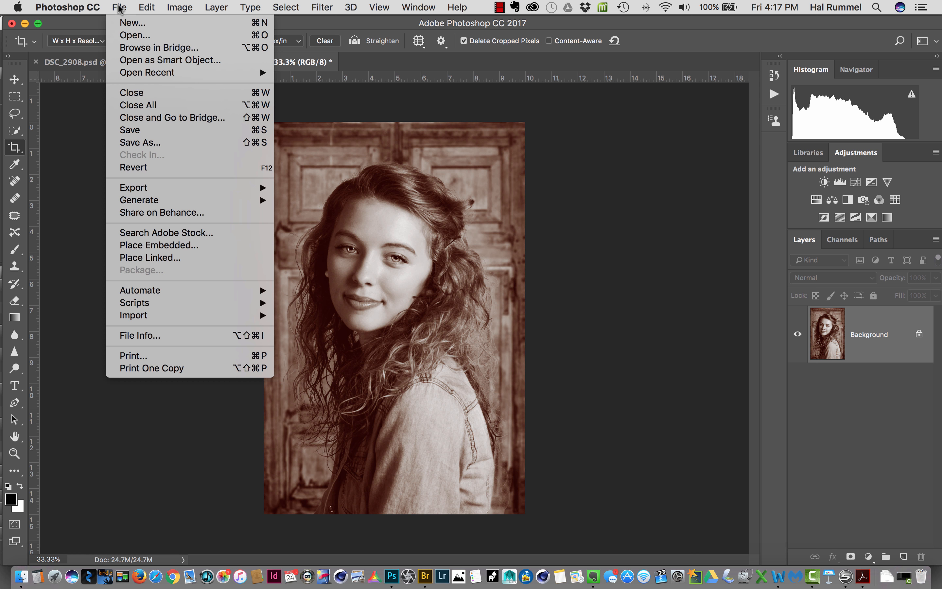
click(146, 143)
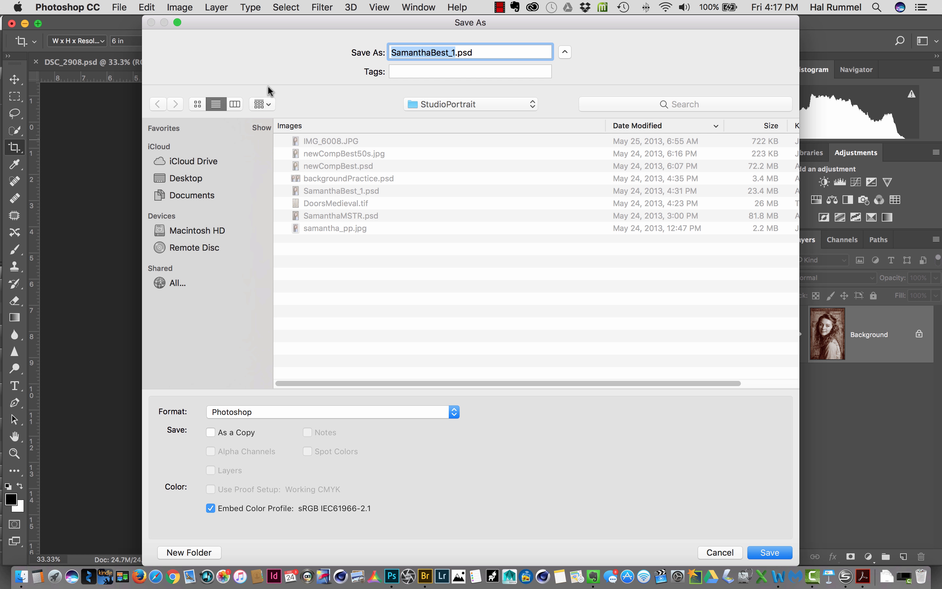
click(455, 53)
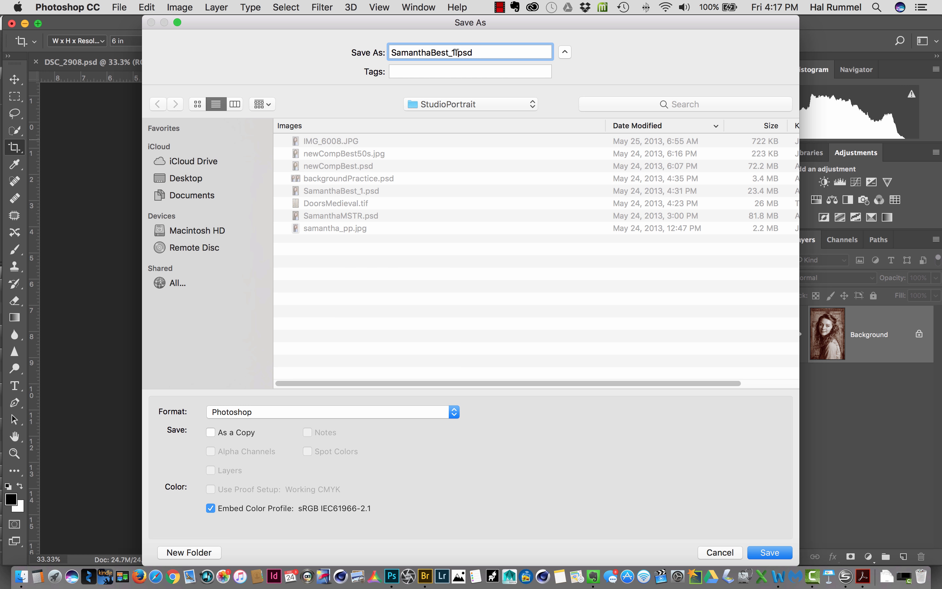
key(BackSpace)
key(BackSpace)
key(BackSpace)
key(BackSpace)
key(BackSpace)
key(BackSpace)
text(Sepia)
click(774, 552)
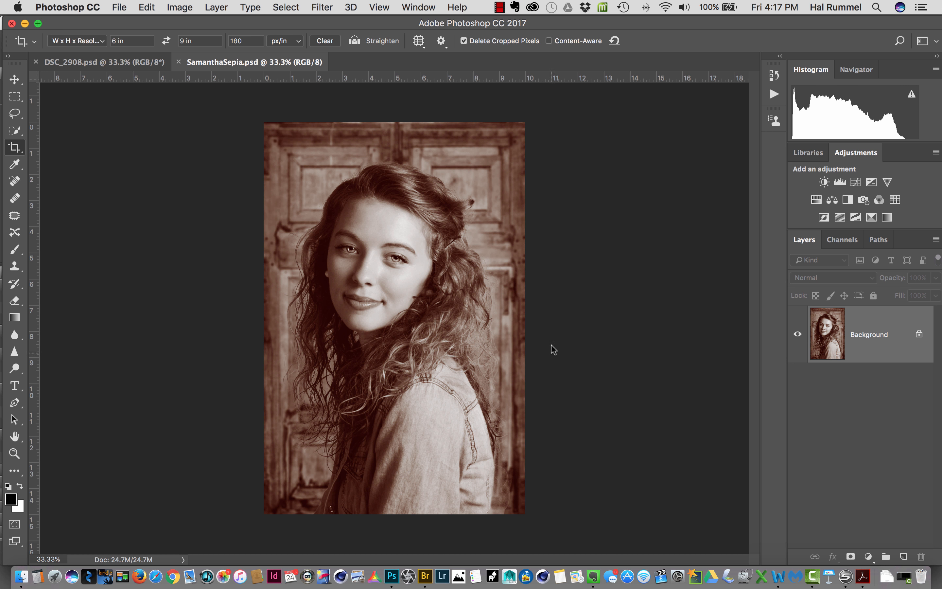
- Check the sepia portrait's width, height and resolution in the Image Size settings
click(181, 9)
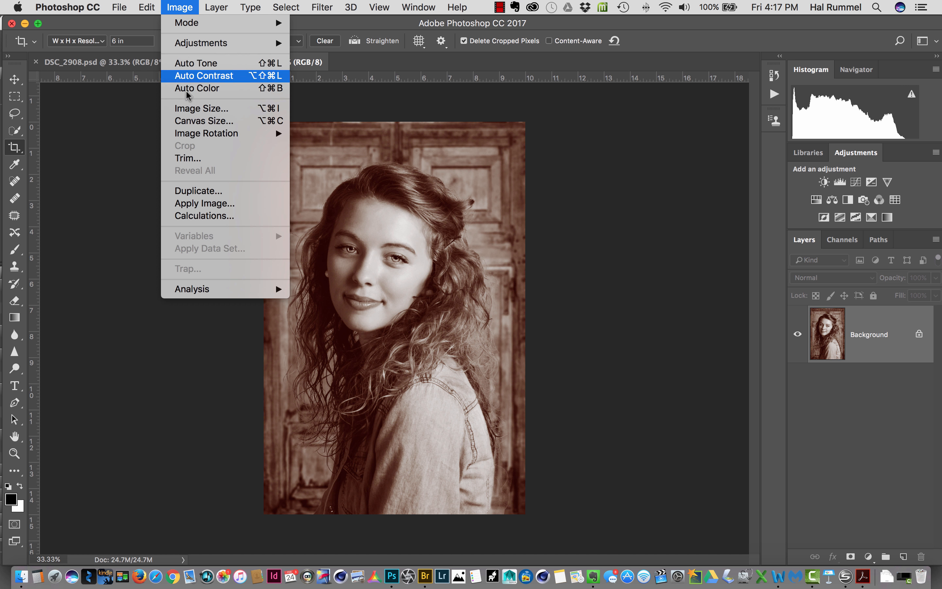
click(182, 113)
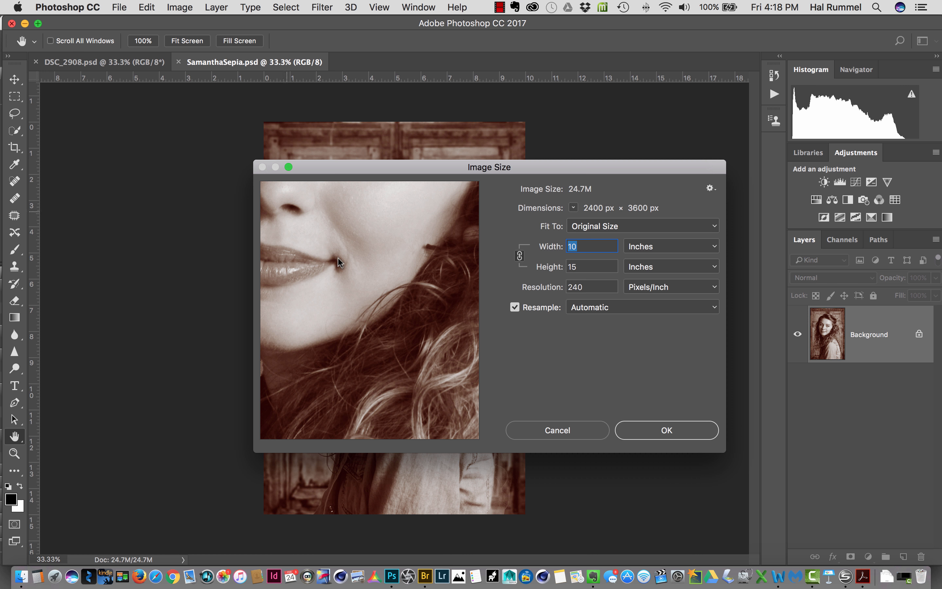
click(643, 430)
- Crop the portrait across its full frame to 6 by 9 inches at 180 pixels per inch
key(c)
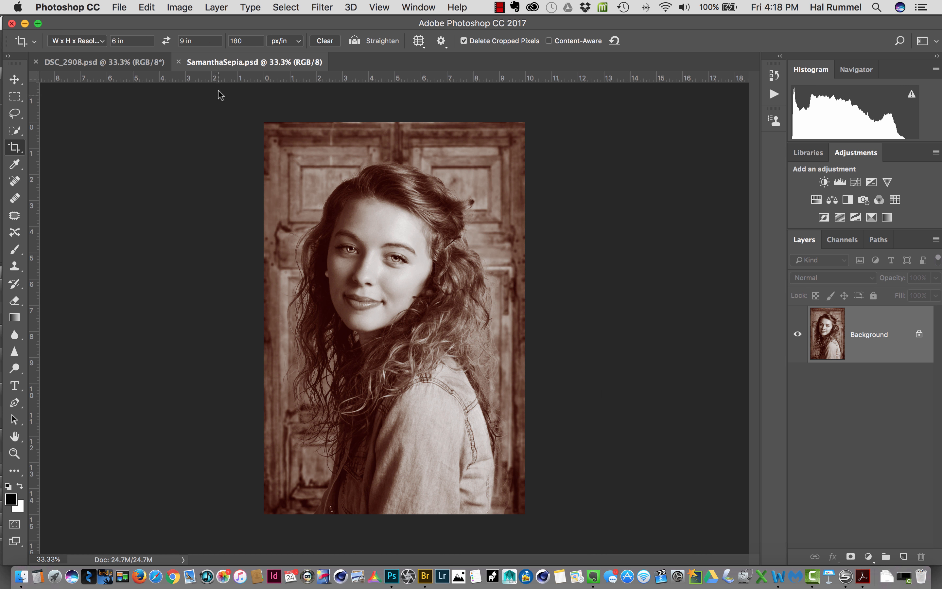
click(117, 6)
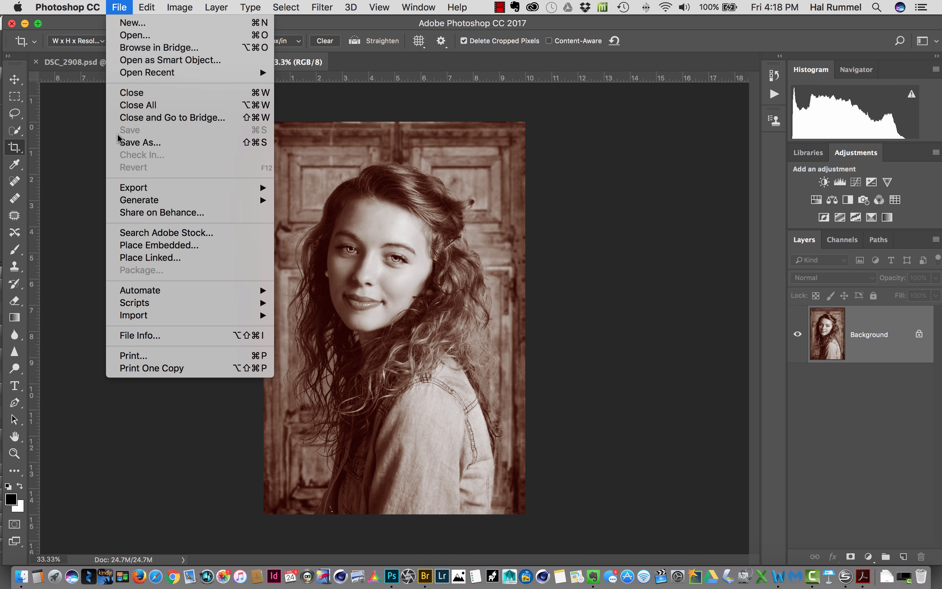
click(668, 327)
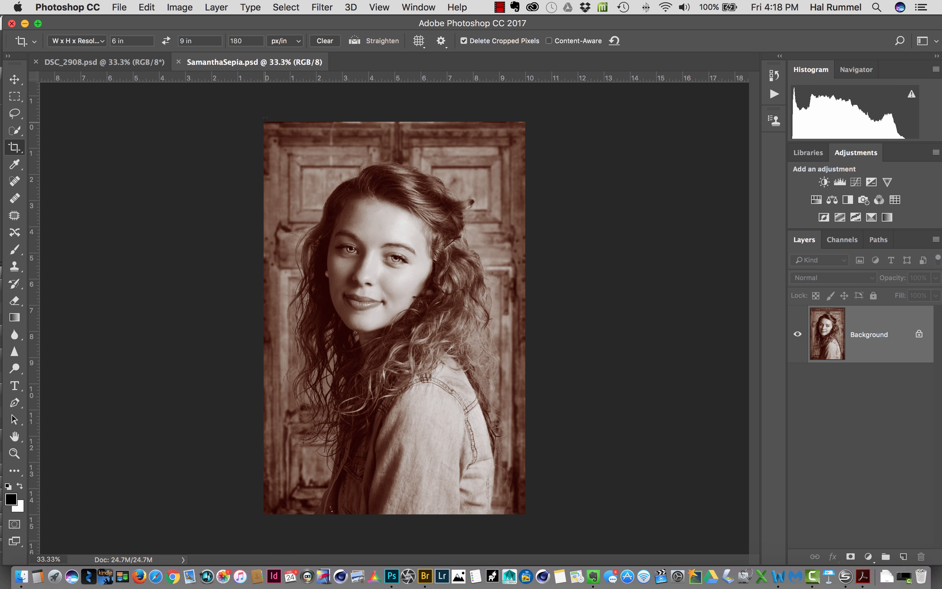
drag(275, 137, 629, 442)
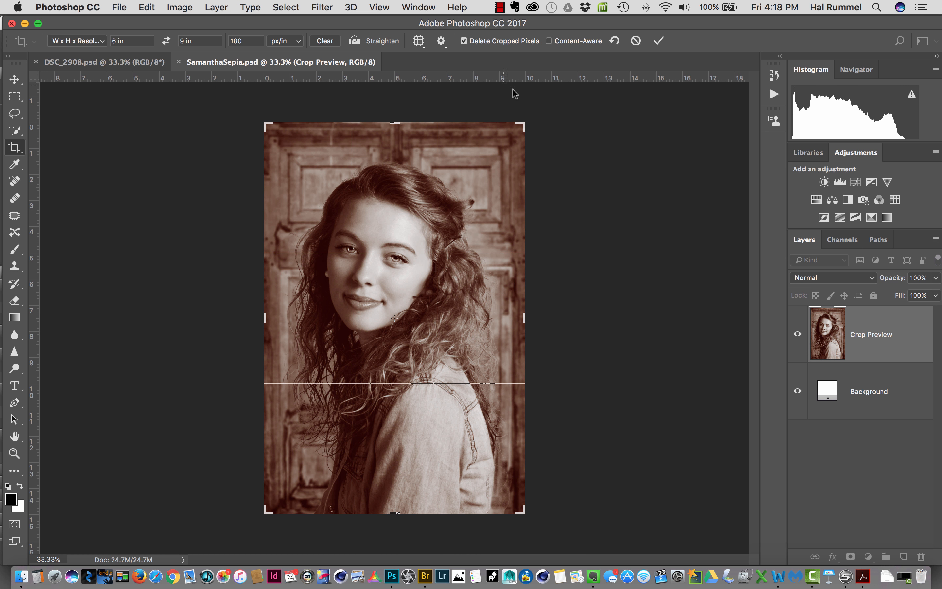
click(658, 41)
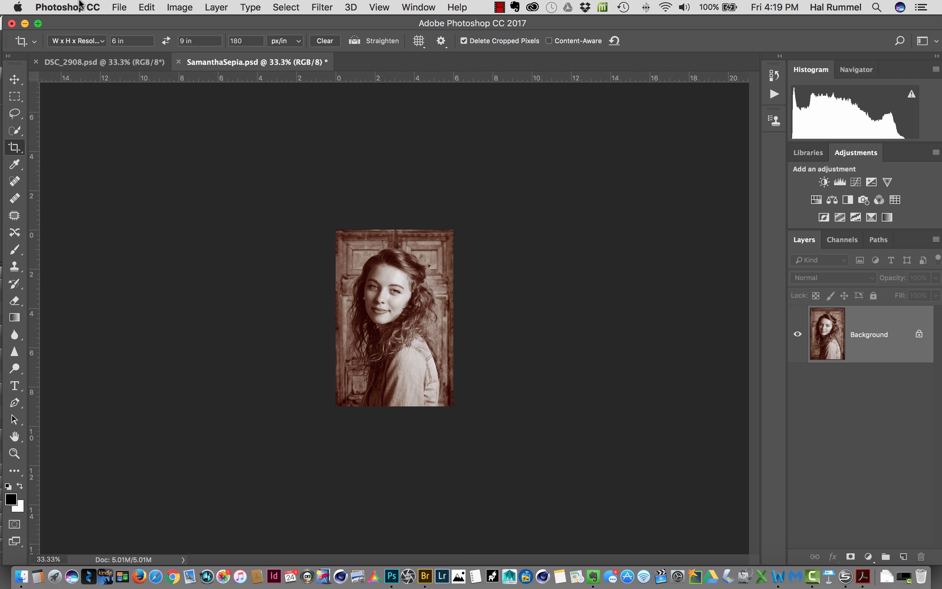
- Verify the cropped portrait's dimensions and resolution in the Image Size settings
click(172, 8)
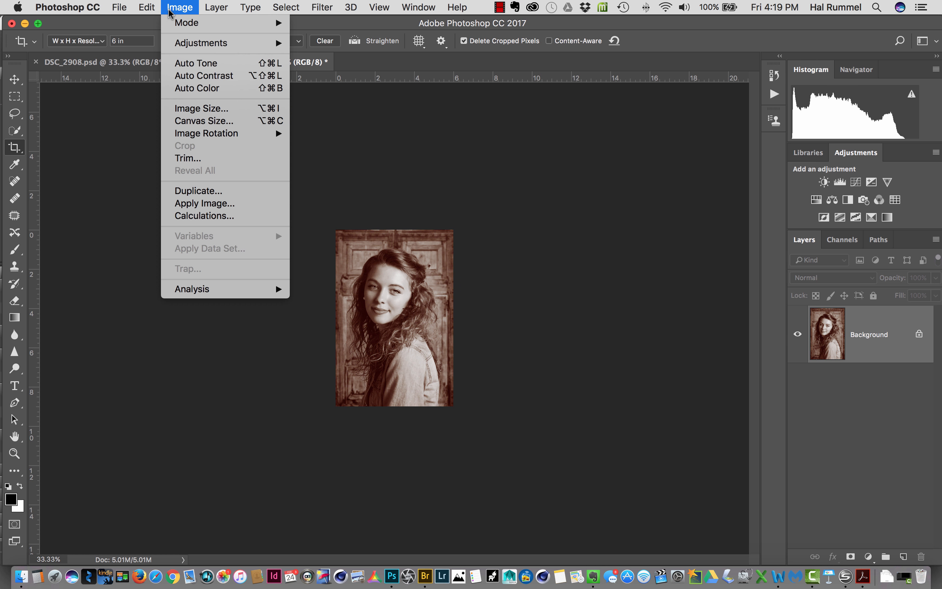
click(198, 108)
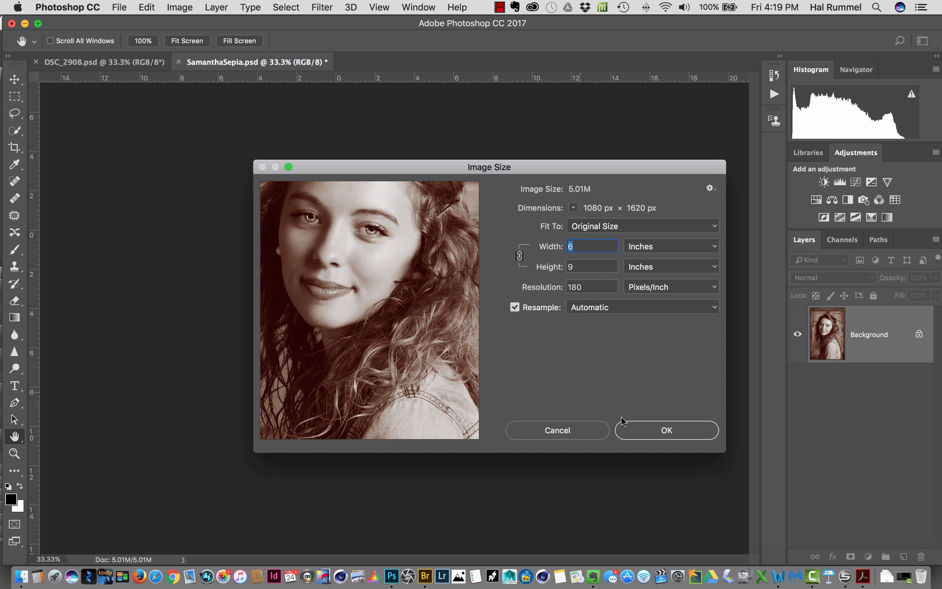
click(630, 427)
key(c)
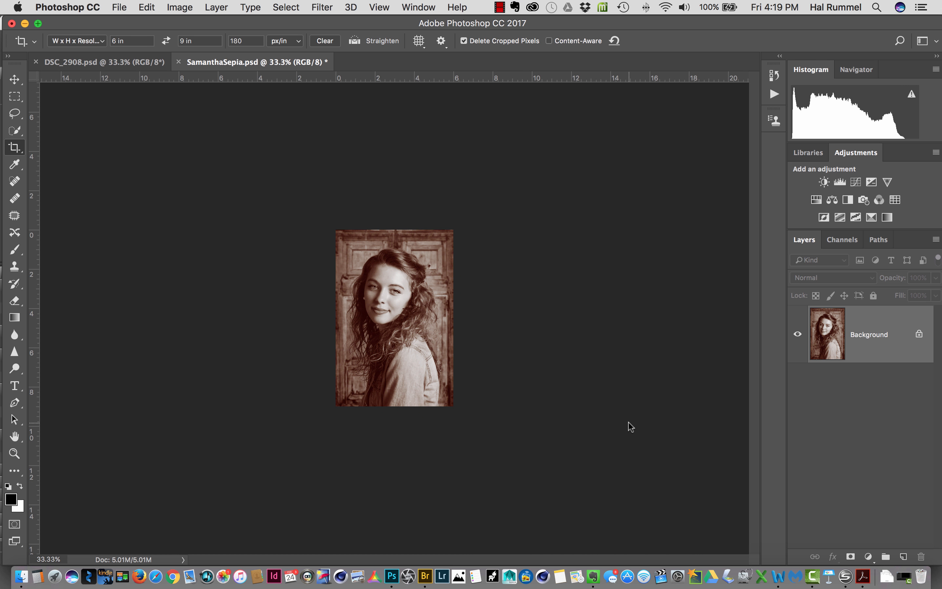
- Save the cropped image as a TIFF named SamanthaSepiaTEM in the StudioPortrait folder, using LZW compression, Interleaved pixel order and Macintosh byte order
click(113, 8)
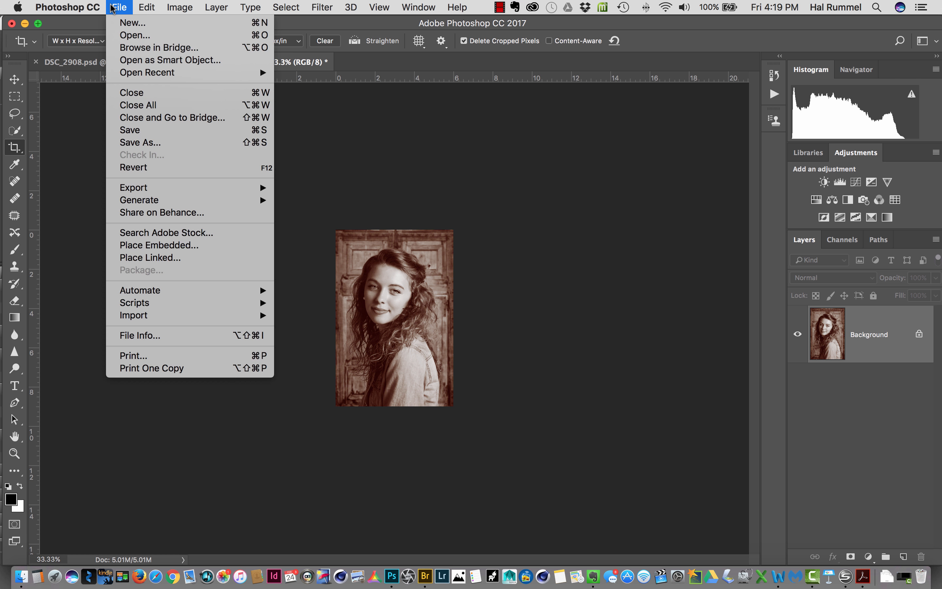
click(150, 144)
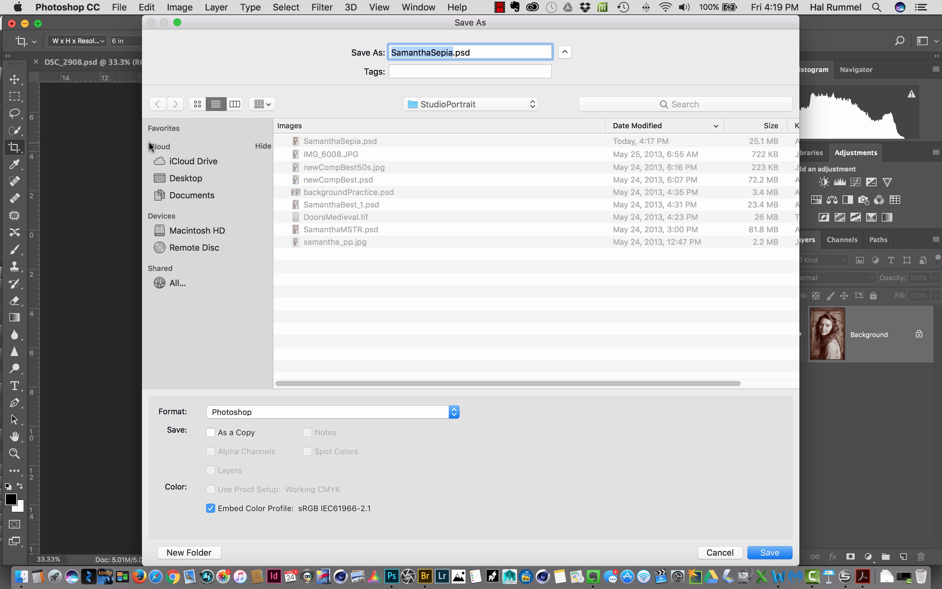
click(451, 53)
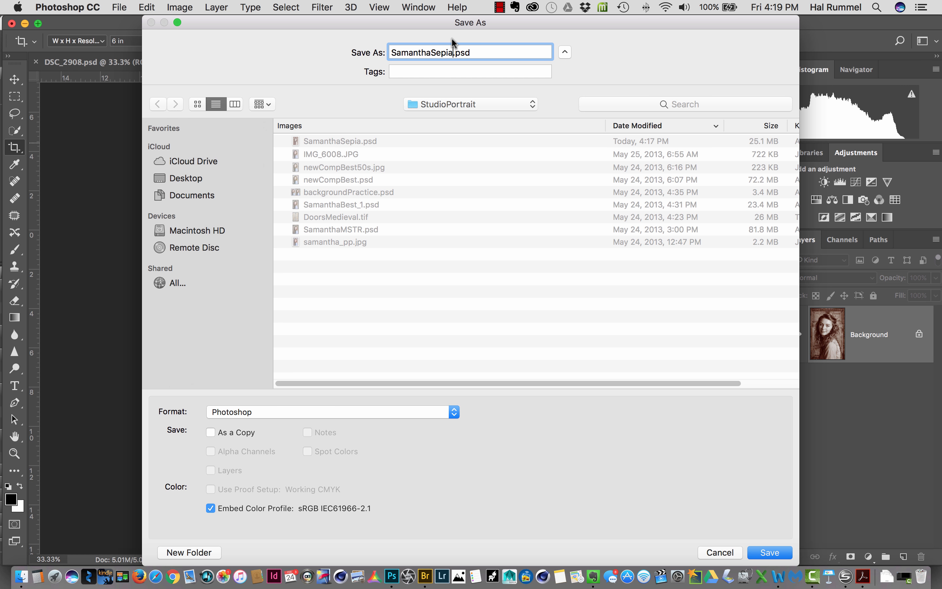
text(TEM)
click(455, 413)
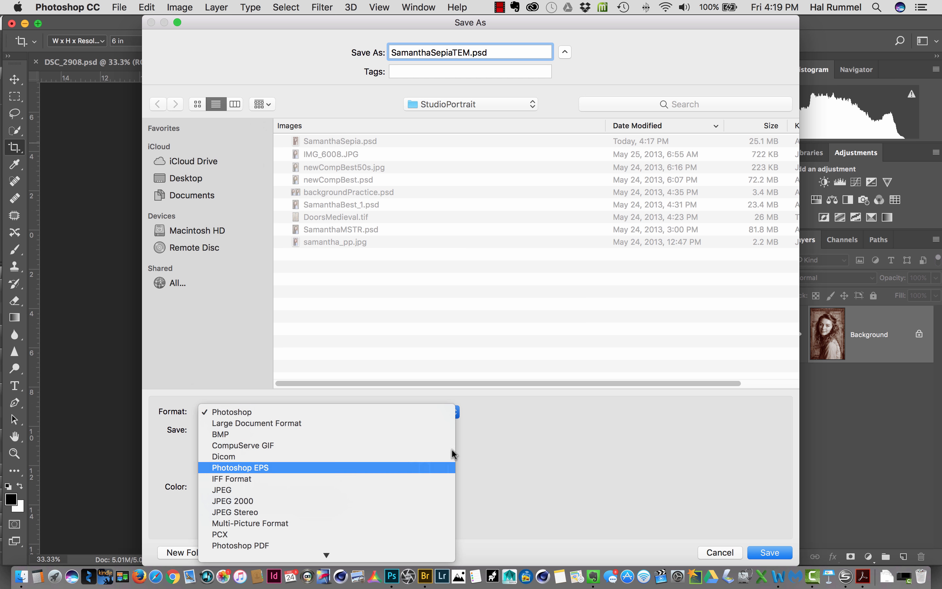
click(459, 409)
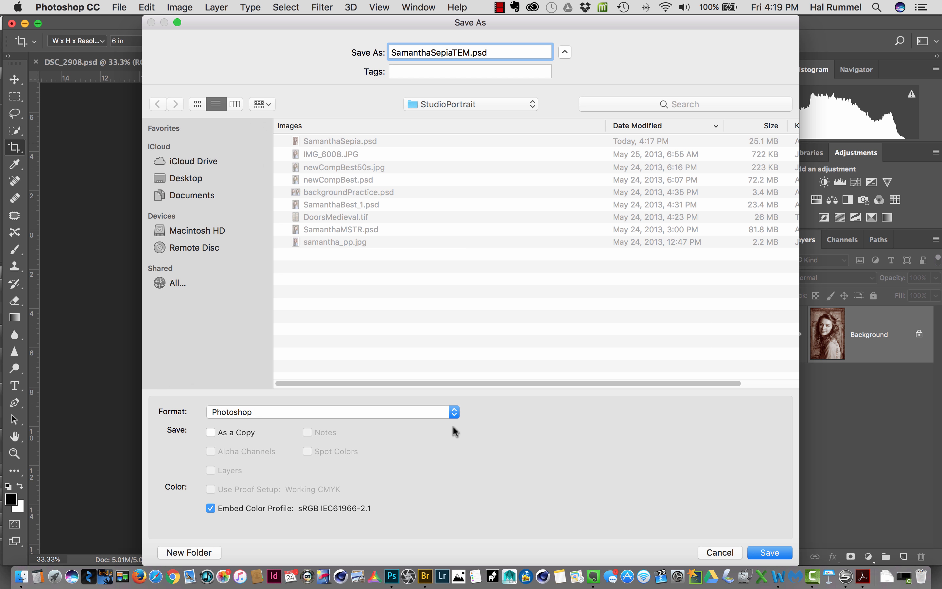
click(453, 409)
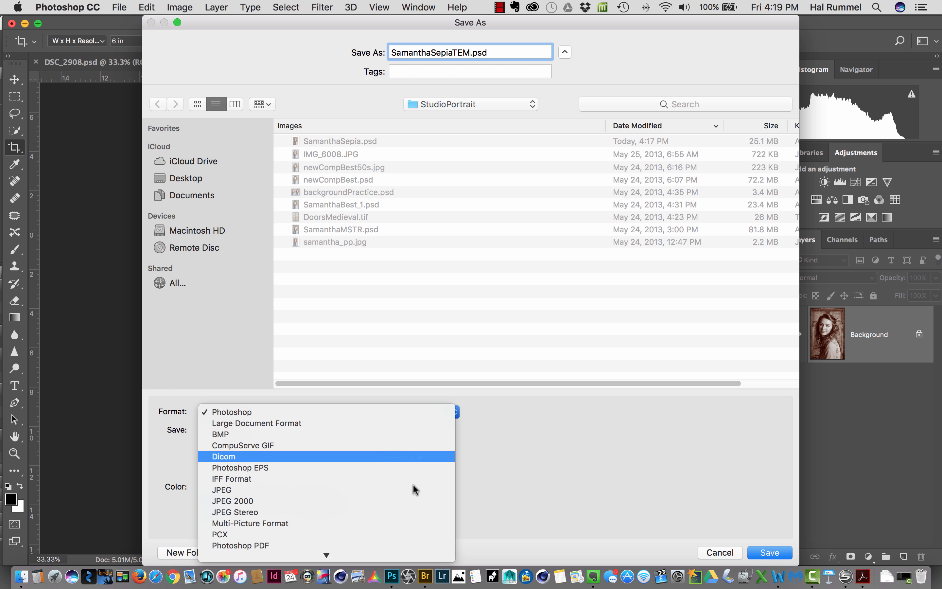
click(437, 530)
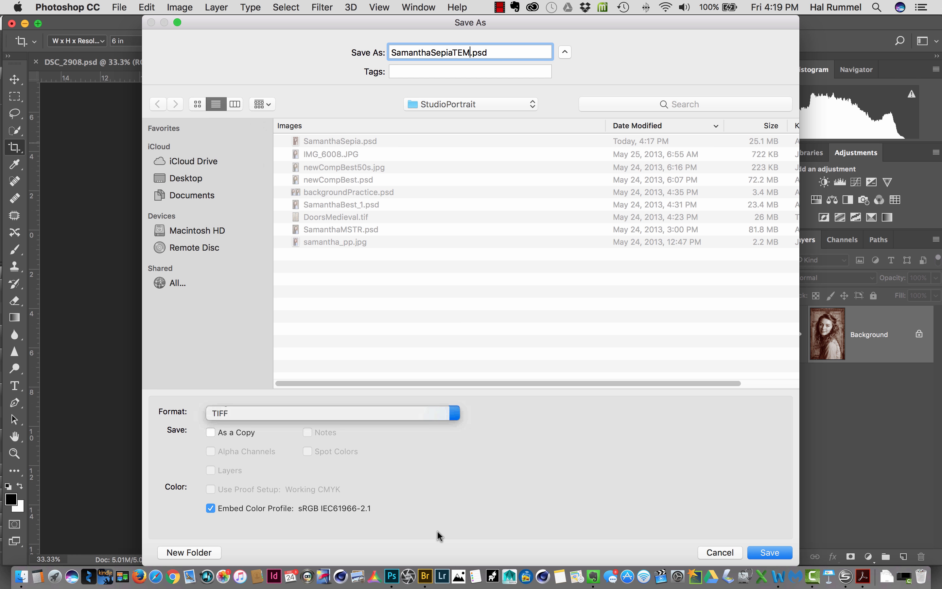
click(763, 550)
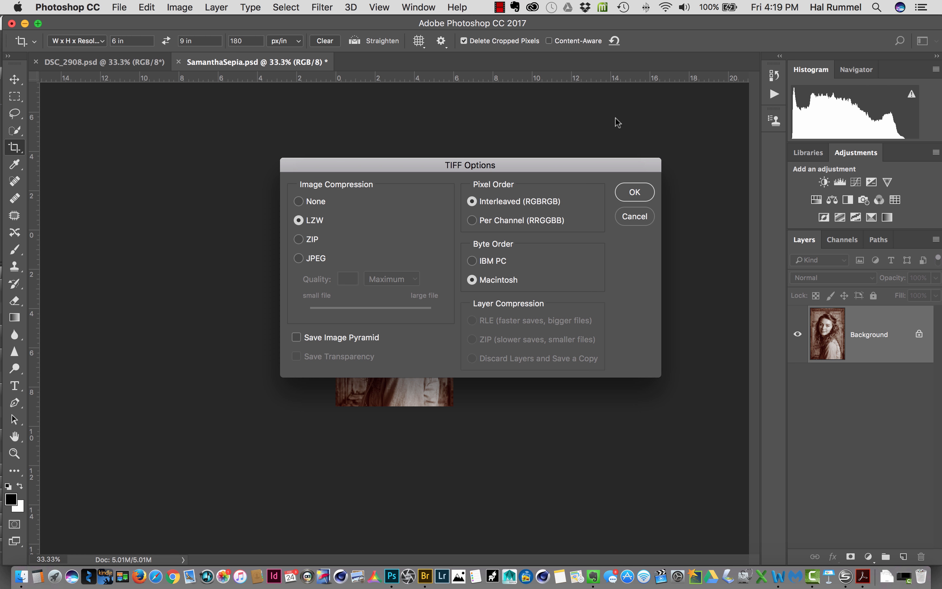
click(627, 192)
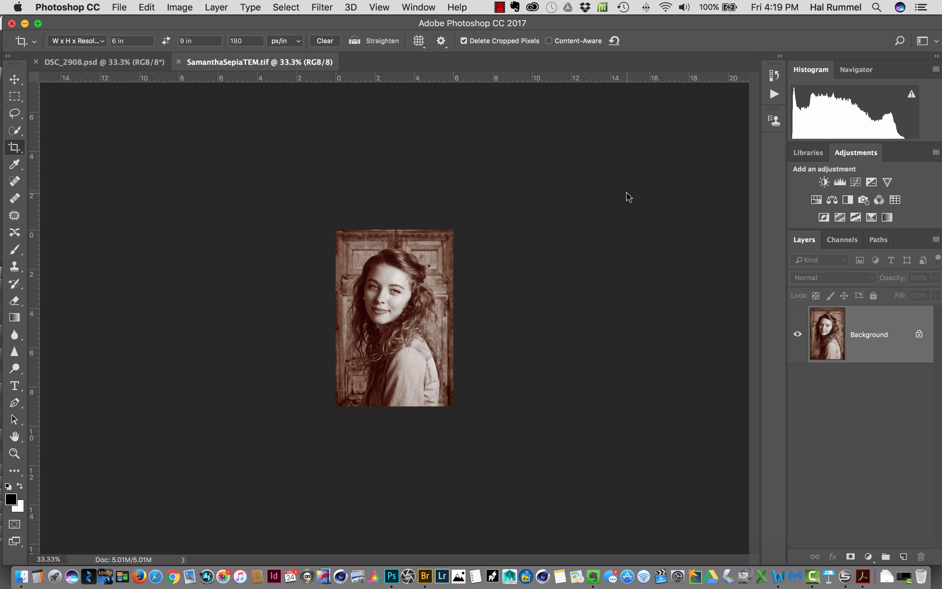
- Enlarge the TIFF portrait to 100% magnification to examine it at full pixel size
key(super)
key(super+equal)
key(super+equal)
key(super+equal)
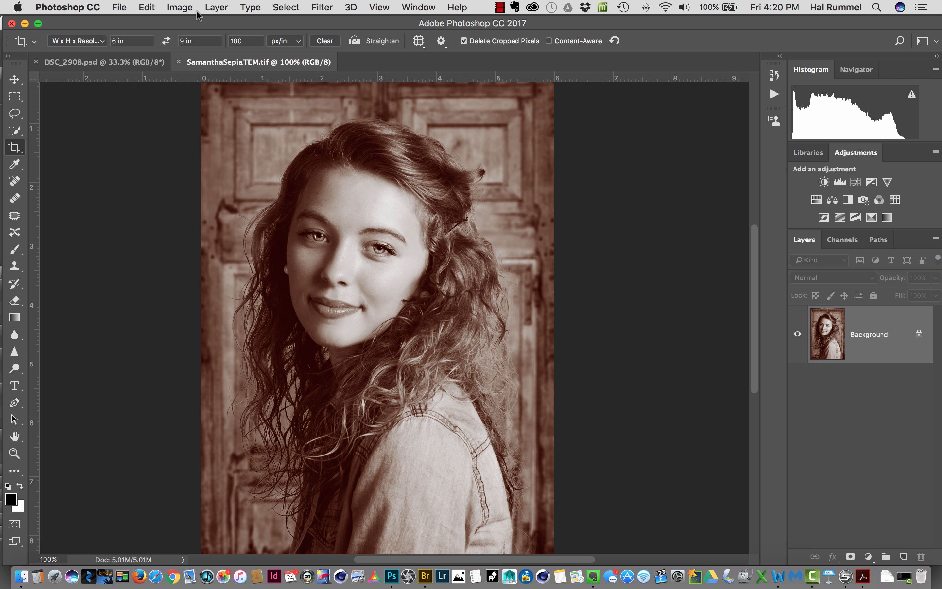
click(185, 6)
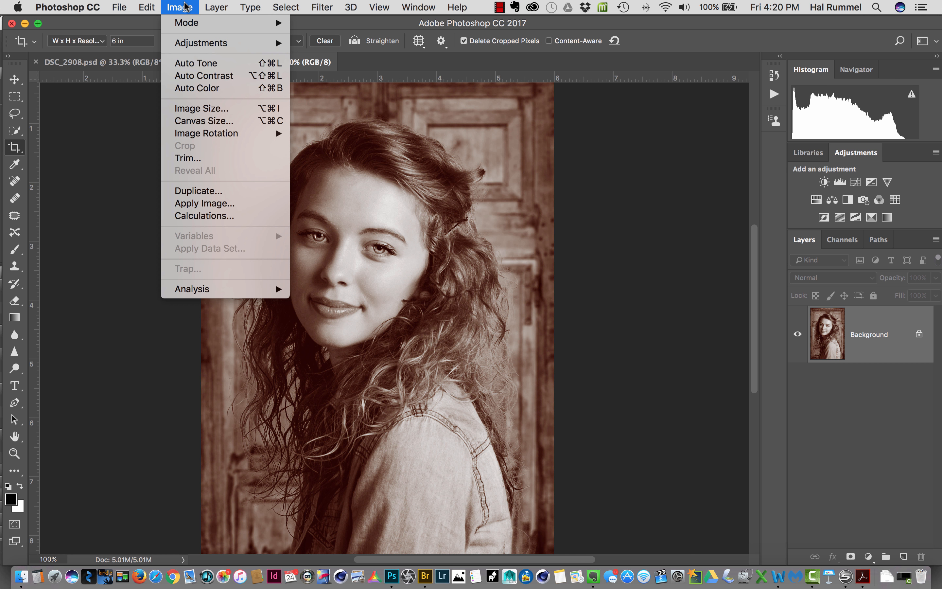